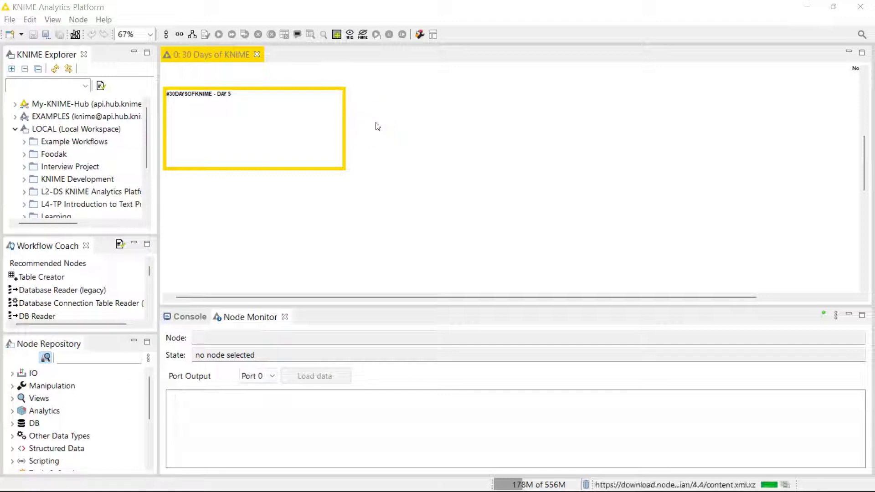
# - Search the Node Repository for 'google sheets' to list the Google Sheets, Authentication and Drive nodes
pyautogui.click(73, 358)
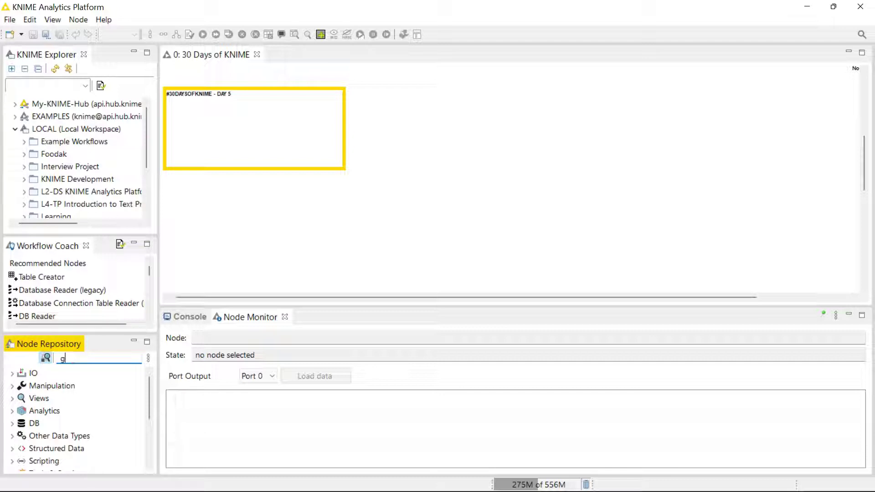
pyautogui.write('oogle')
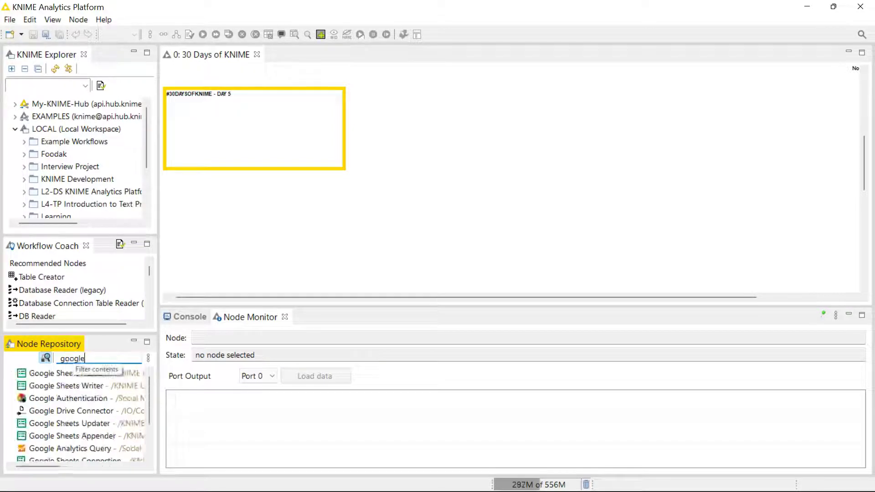
pyautogui.write(' sheets')
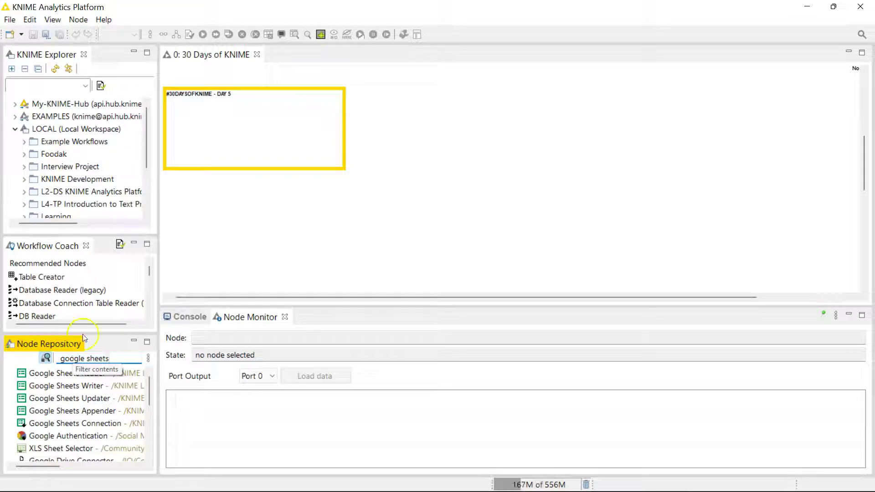
# - Place Google Sheets Reader, Google Authentication and Google Sheets Connection nodes in the DAY 5 box
pyautogui.moveTo(97, 375)
pyautogui.mouseDown()
pyautogui.moveTo(280, 186)
pyautogui.moveTo(316, 130)
pyautogui.mouseUp()
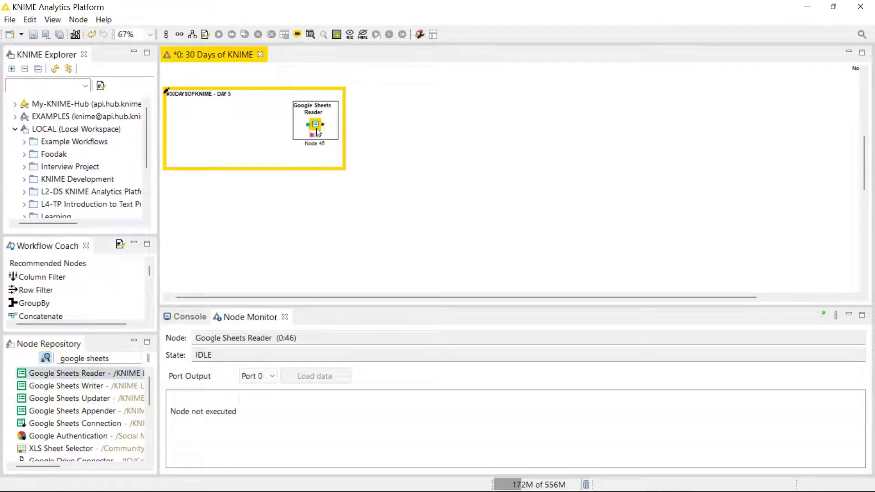
pyautogui.moveTo(82, 436)
pyautogui.mouseDown()
pyautogui.moveTo(179, 176)
pyautogui.moveTo(182, 122)
pyautogui.mouseUp()
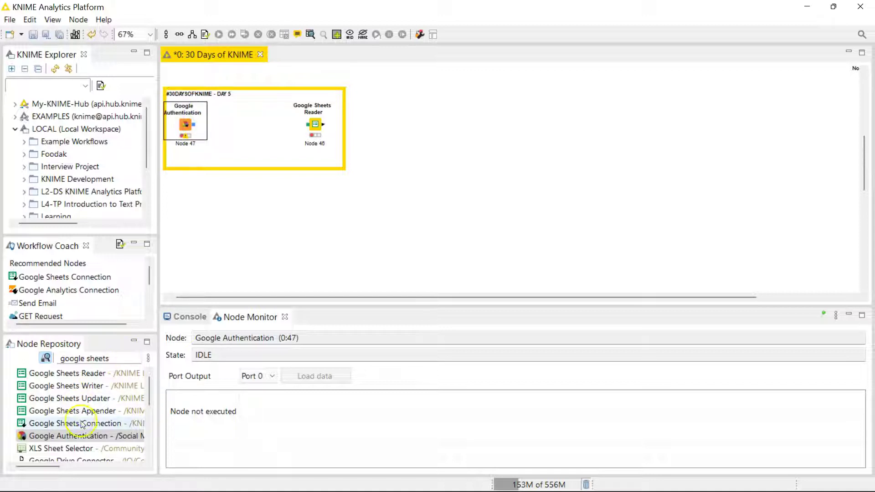
pyautogui.moveTo(82, 423)
pyautogui.mouseDown()
pyautogui.moveTo(258, 106)
pyautogui.moveTo(254, 124)
pyautogui.mouseUp()
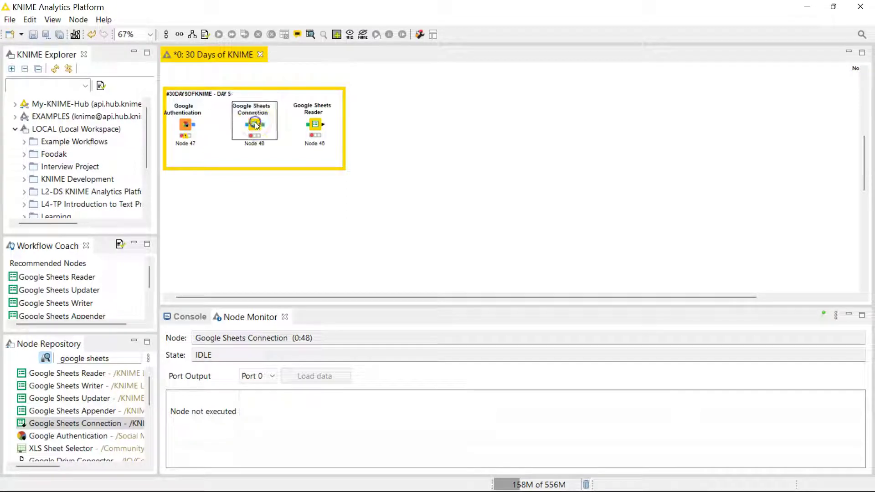
# - Connect Google Authentication to Google Sheets Connection, and Google Sheets Connection to Google Sheets Reader
pyautogui.moveTo(185, 124); pyautogui.dragTo(308, 125)
pyautogui.click(265, 126)
pyautogui.click(211, 131)
pyautogui.click(199, 125)
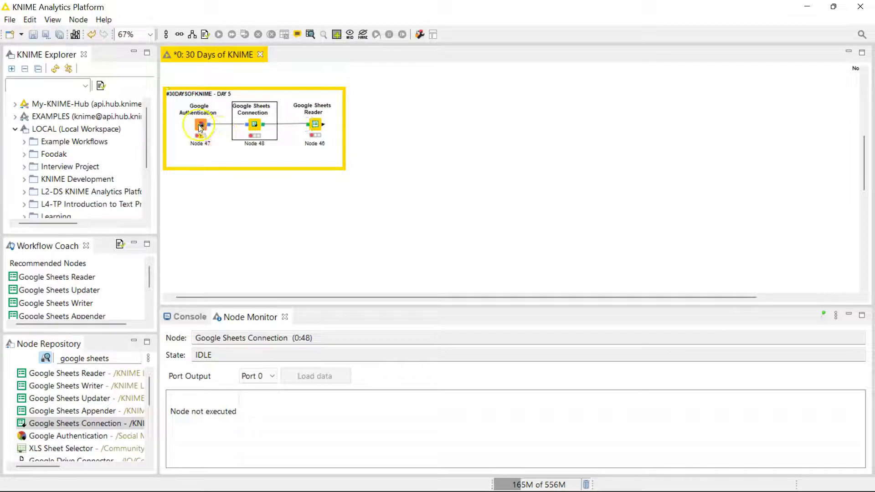
# - Set Google Authentication's credential location to Node and start 'Sign in with Google'
pyautogui.doubleClick(199, 125)
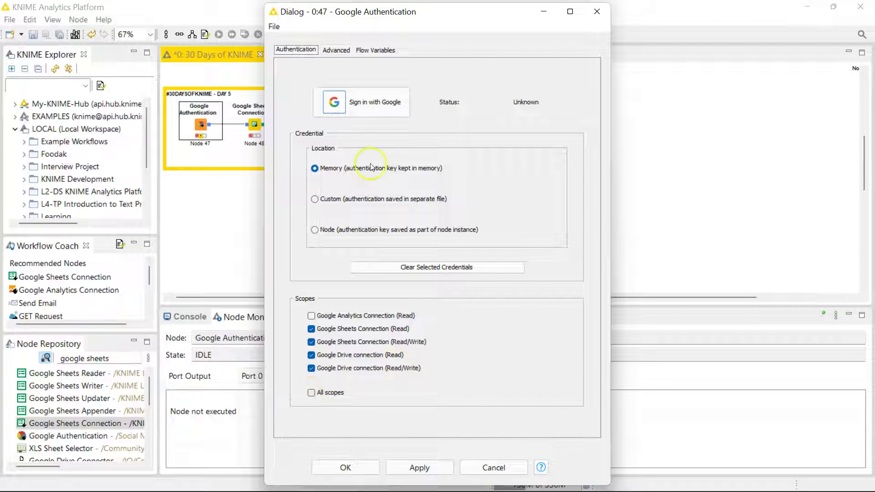
pyautogui.click(331, 231)
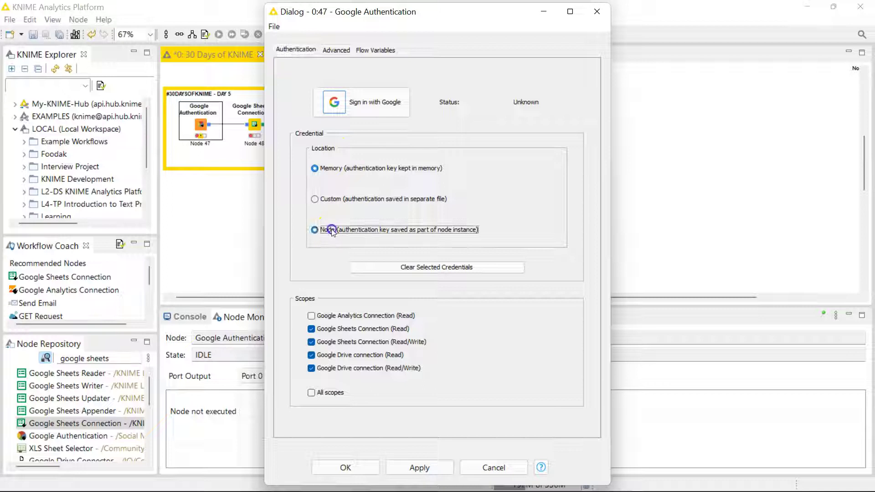
pyautogui.click(367, 104)
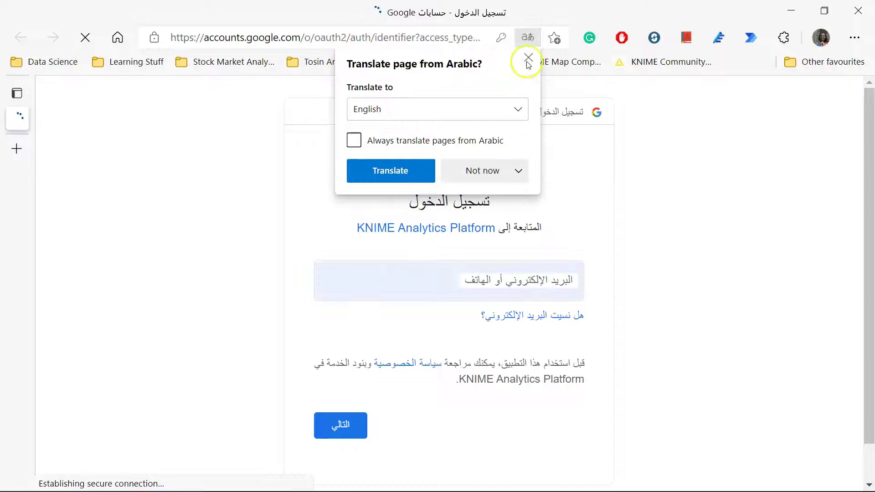
# - Dismiss the translation offer and switch the Google sign-in page to English
pyautogui.click(528, 57)
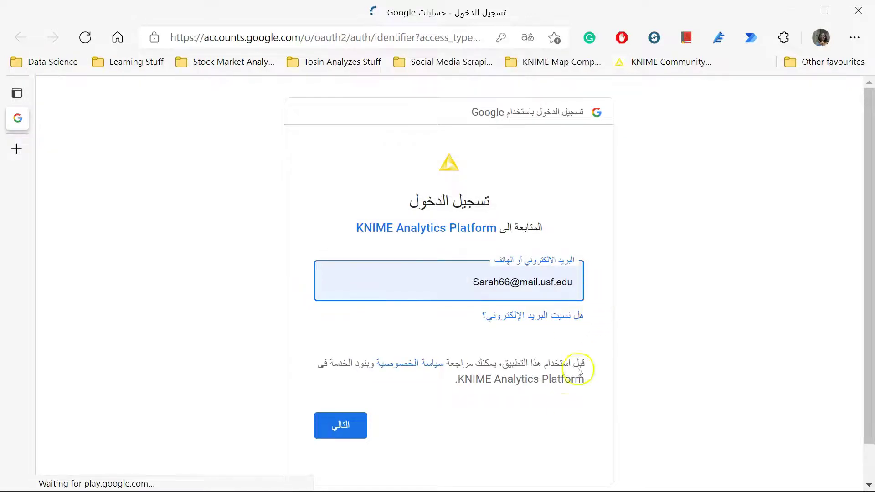
pyautogui.scroll(-1, 563, 413)
pyautogui.scroll(1, 603, 461)
pyautogui.click(595, 464)
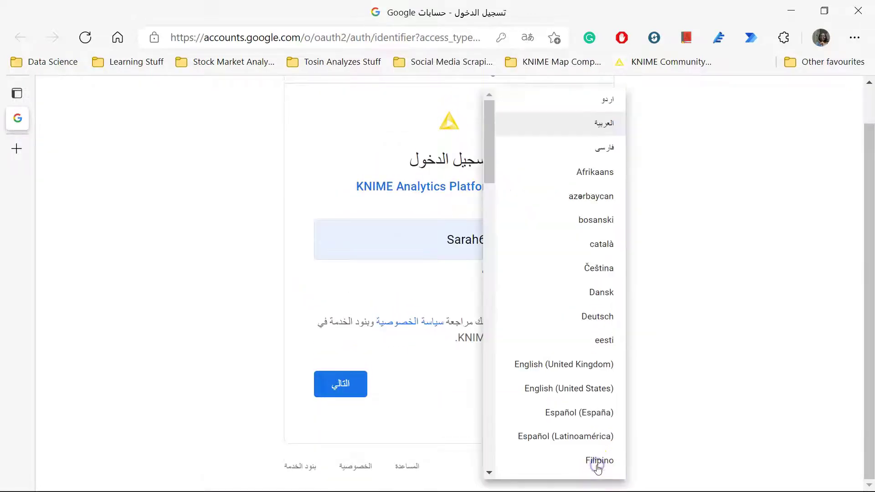
pyautogui.click(590, 370)
# - Replace the prefilled address with the account's e-mail and submit it
pyautogui.click(455, 255)
pyautogui.press('BackSpace')
pyautogui.hotkey('ctrl', 'a')
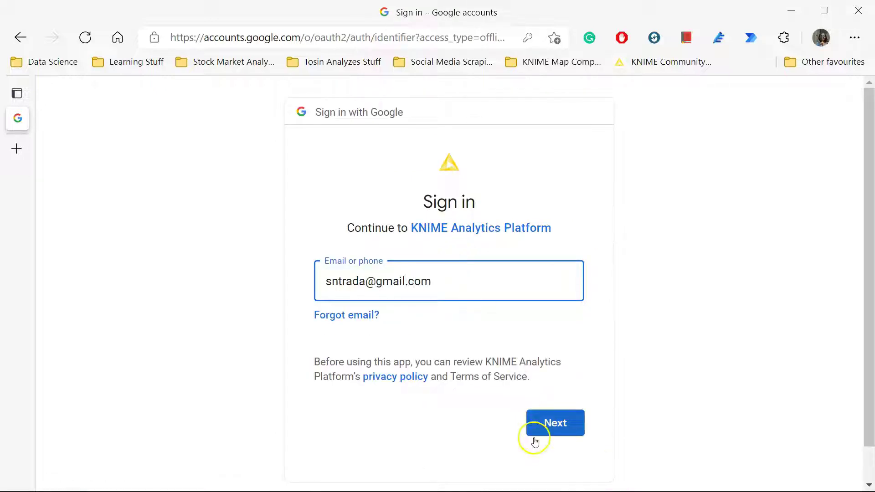
pyautogui.click(552, 431)
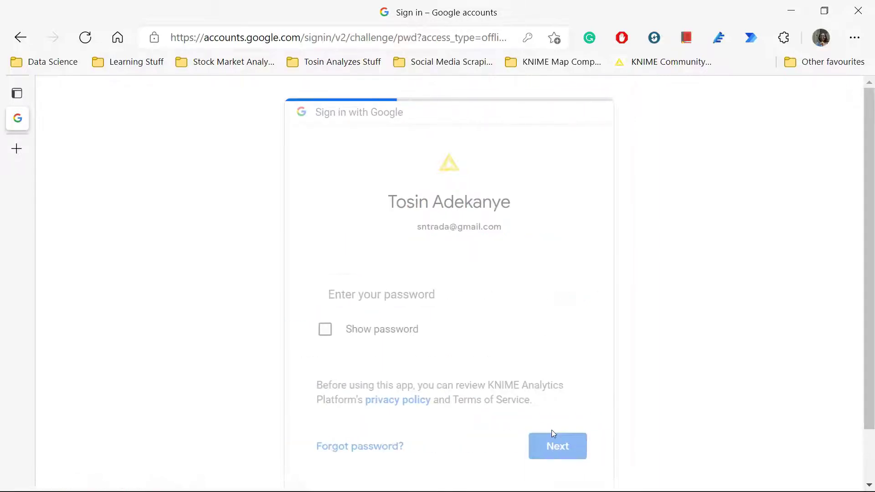
# - Enter the account password, allow KNIME Analytics Platform access, and minimize the browser
pyautogui.click(557, 438)
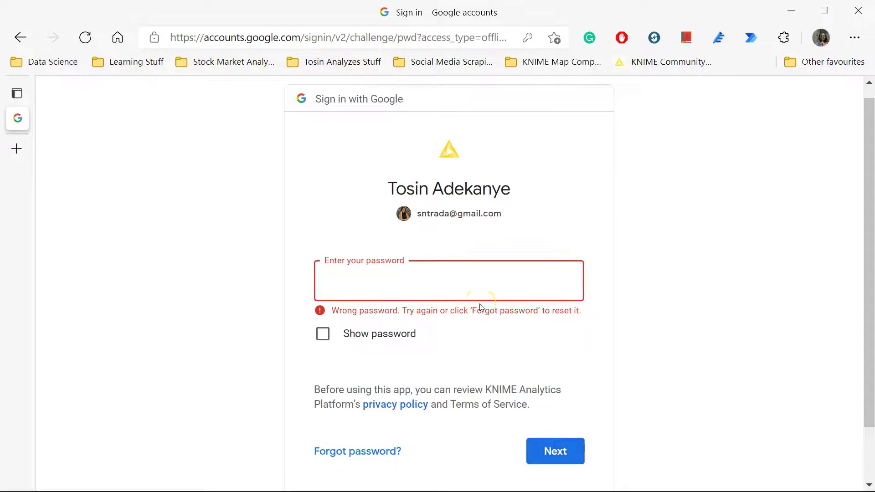
pyautogui.write('••••••')
pyautogui.press('Return')
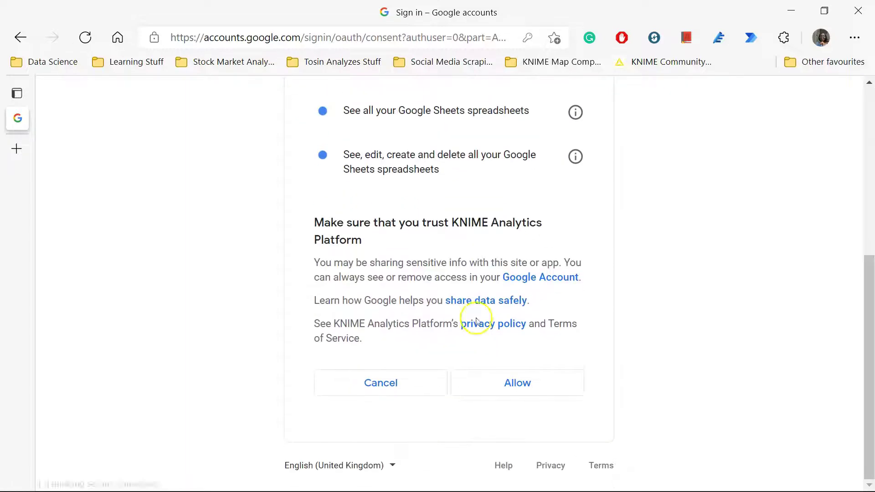
pyautogui.click(495, 388)
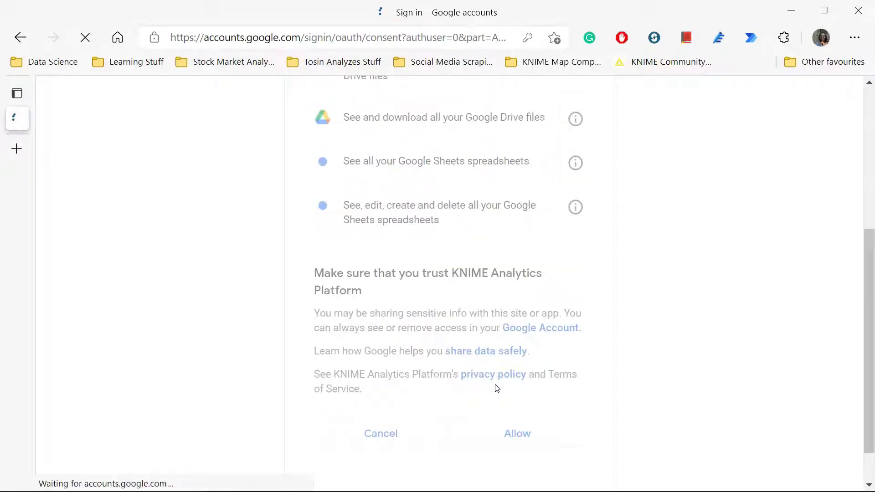
pyautogui.click(792, 12)
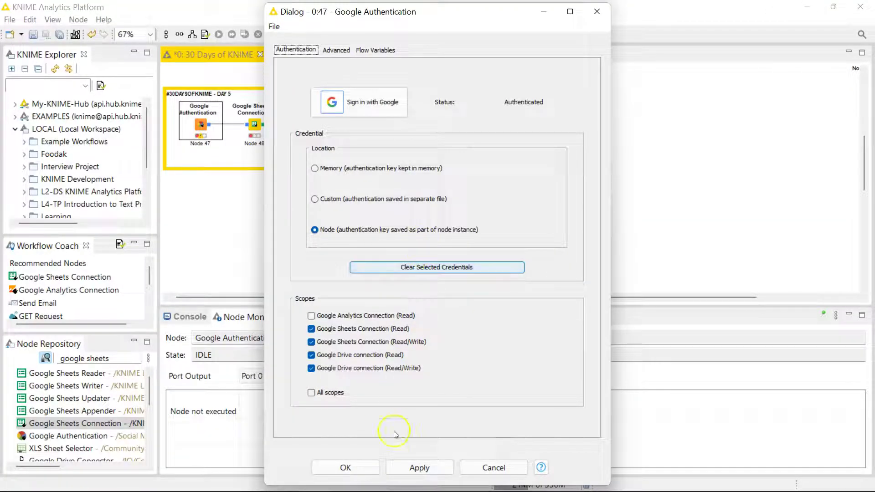
# - Confirm the Authenticated Google Authentication dialog with OK and execute the node
pyautogui.click(347, 465)
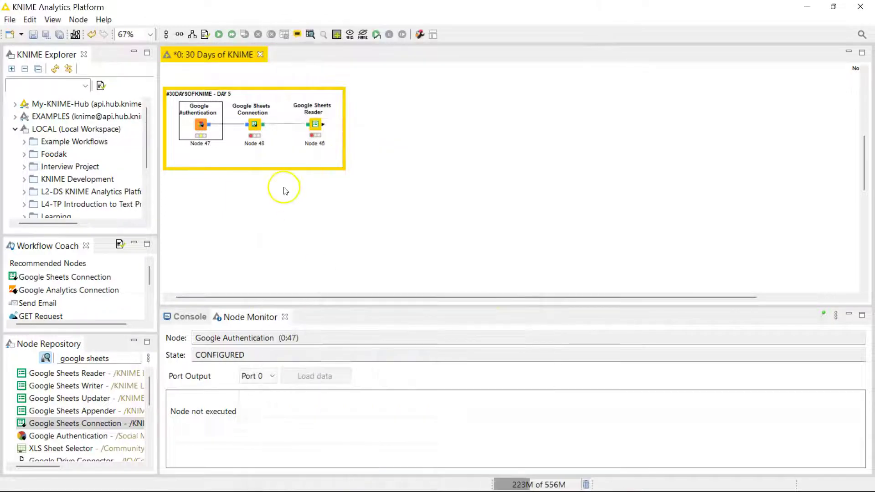
pyautogui.click(219, 35)
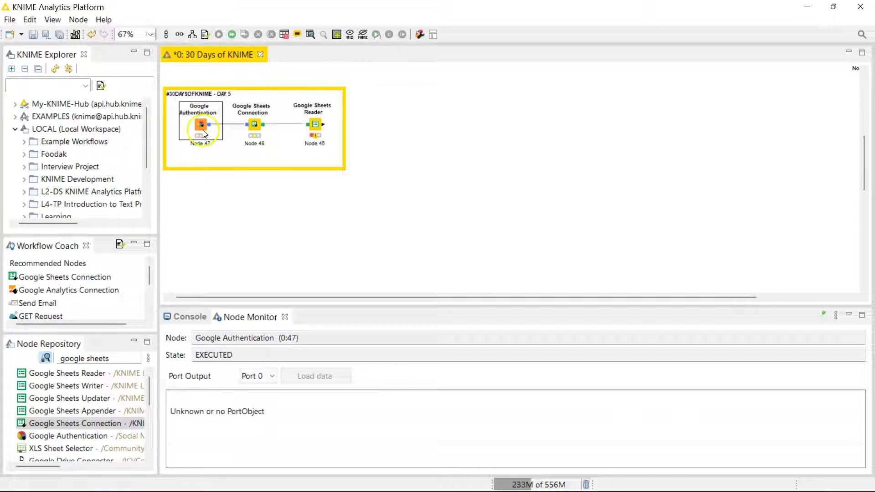
pyautogui.scroll(2, 204, 129)
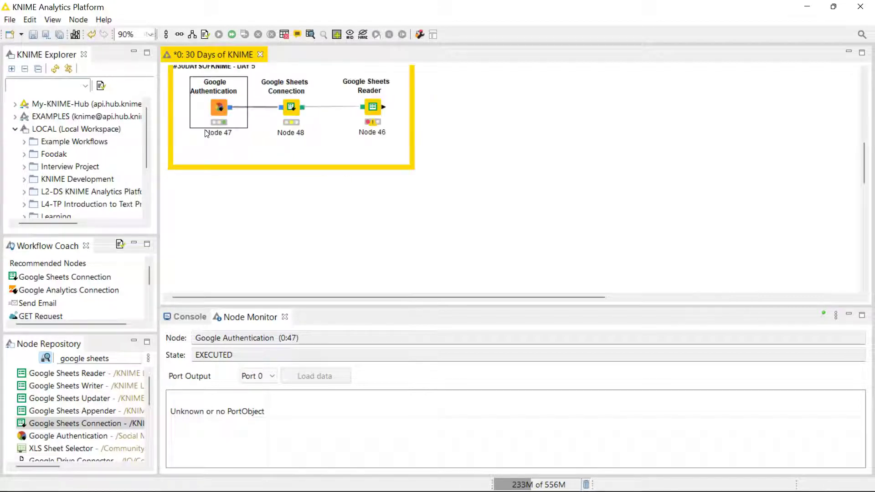
pyautogui.scroll(3, 206, 133)
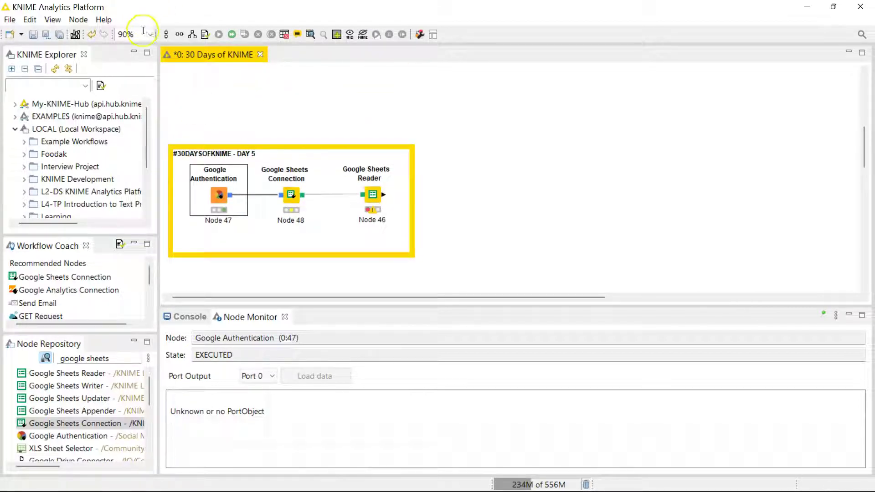
pyautogui.scroll(1, 235, 135)
pyautogui.scroll(-2, 235, 135)
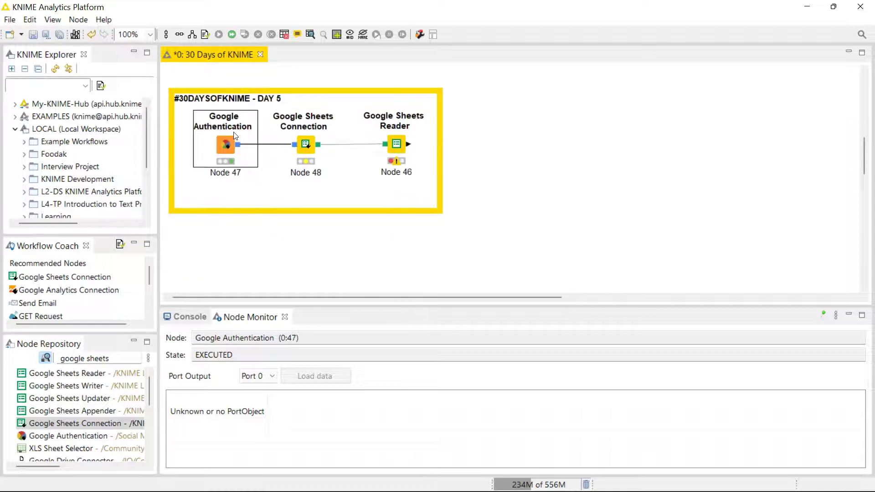
# - Accept the Google Sheets Connection node's default settings and execute it
pyautogui.click(307, 145)
pyautogui.doubleClick(307, 144)
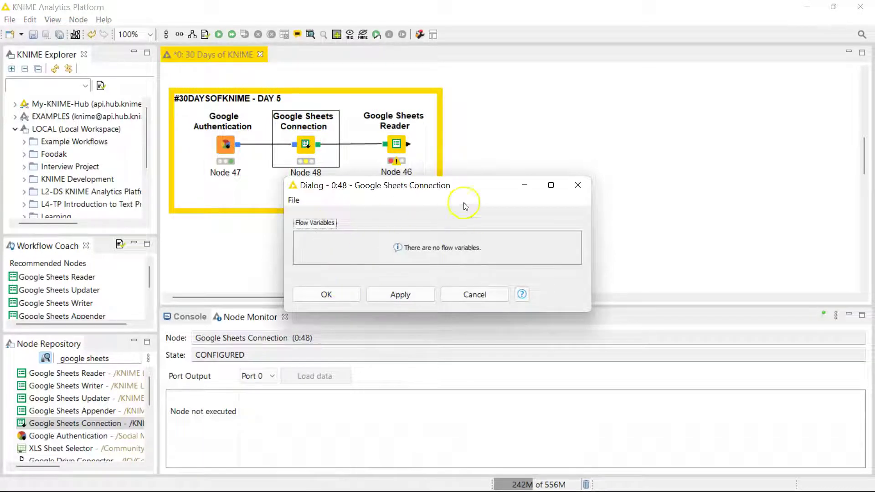
pyautogui.click(334, 295)
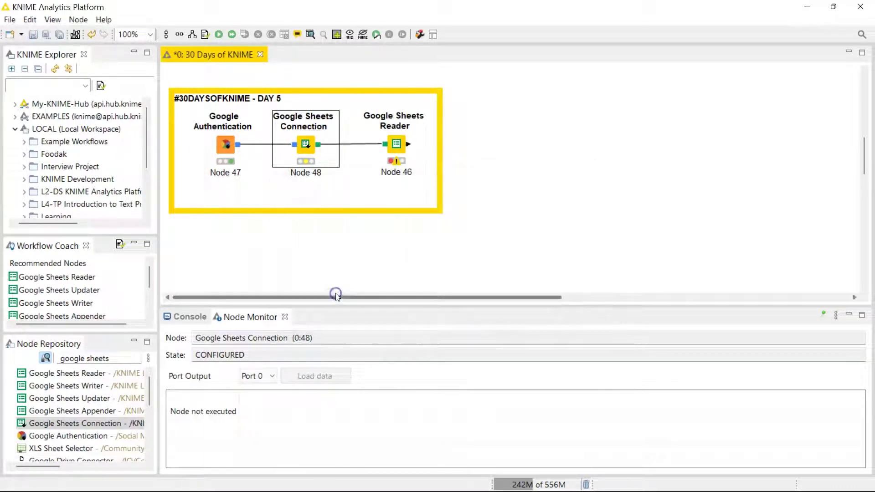
pyautogui.click(219, 34)
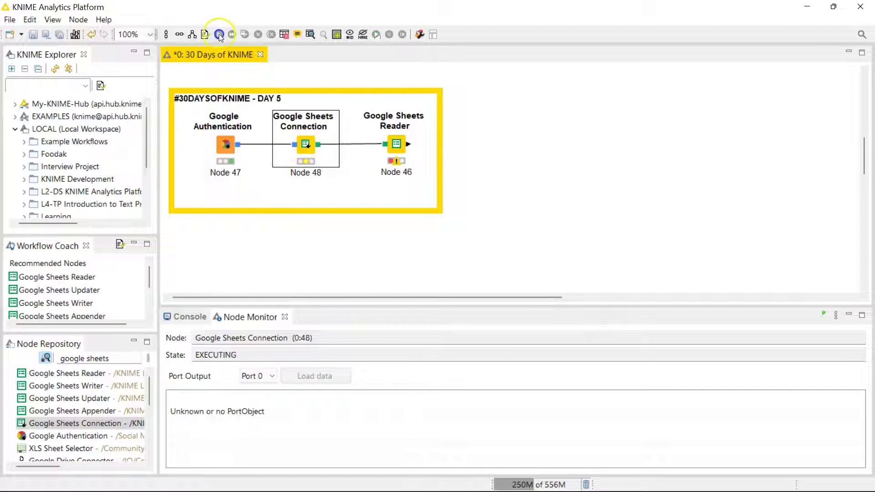
# - Choose the Top 50 S&P 500 Data spreadsheet in the Google Sheets Reader settings
pyautogui.doubleClick(396, 144)
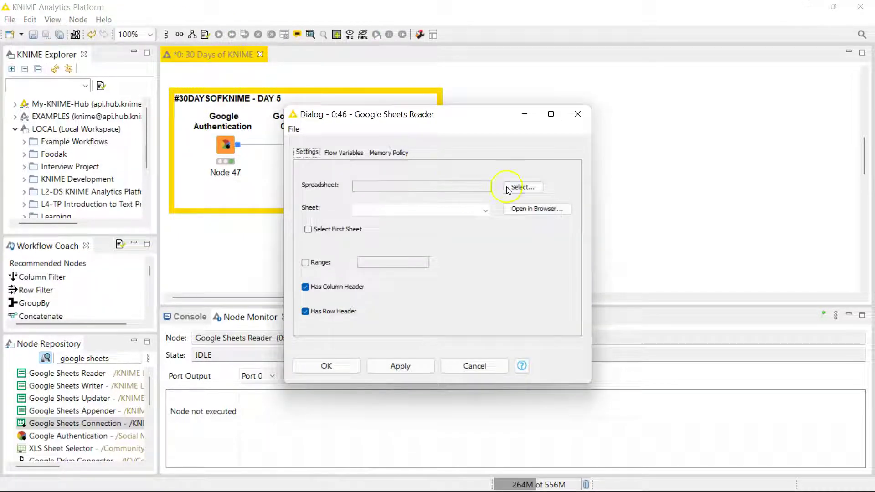
pyautogui.click(514, 187)
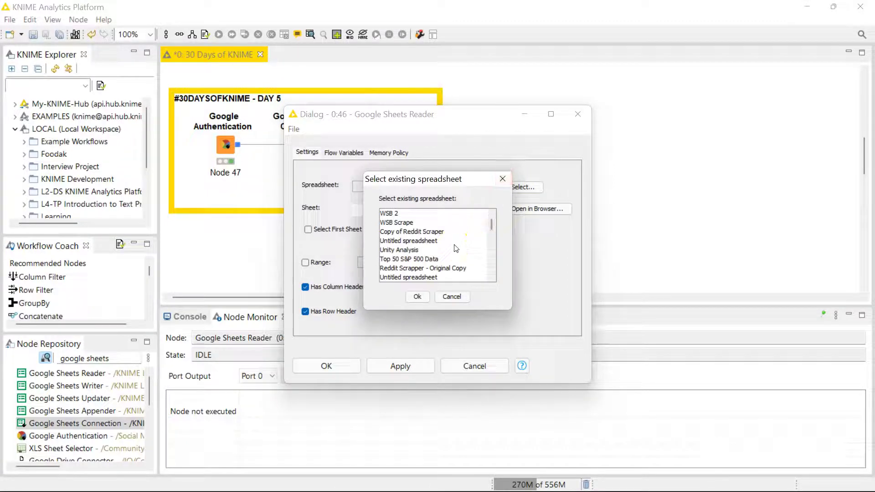
pyautogui.click(420, 258)
pyautogui.scroll(-1, 419, 267)
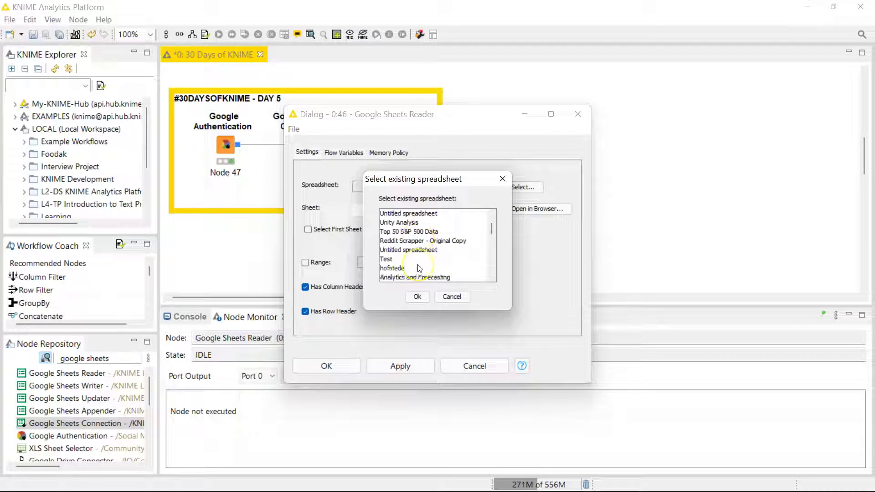
pyautogui.scroll(-1, 419, 267)
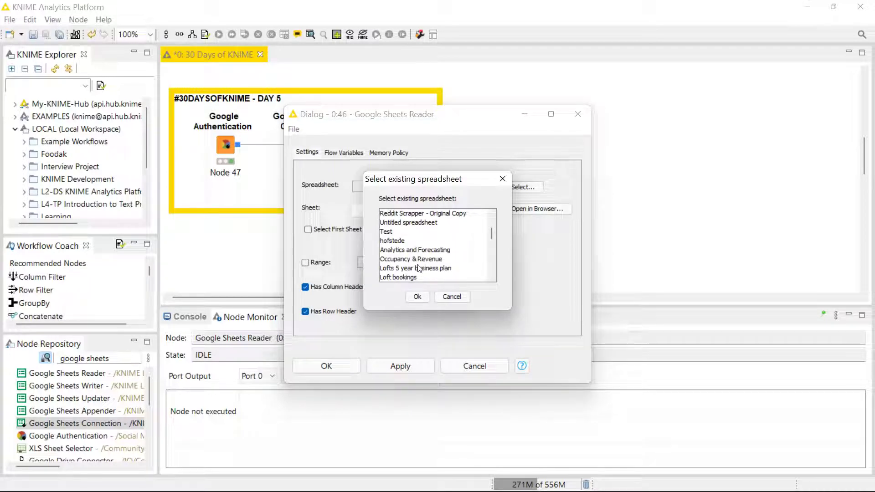
pyautogui.scroll(-2, 419, 268)
pyautogui.scroll(4, 420, 269)
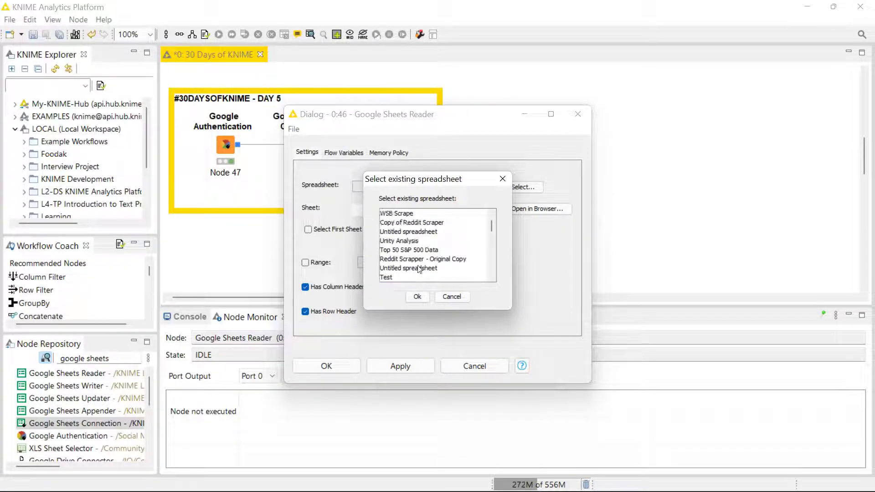
pyautogui.click(418, 250)
pyautogui.click(417, 296)
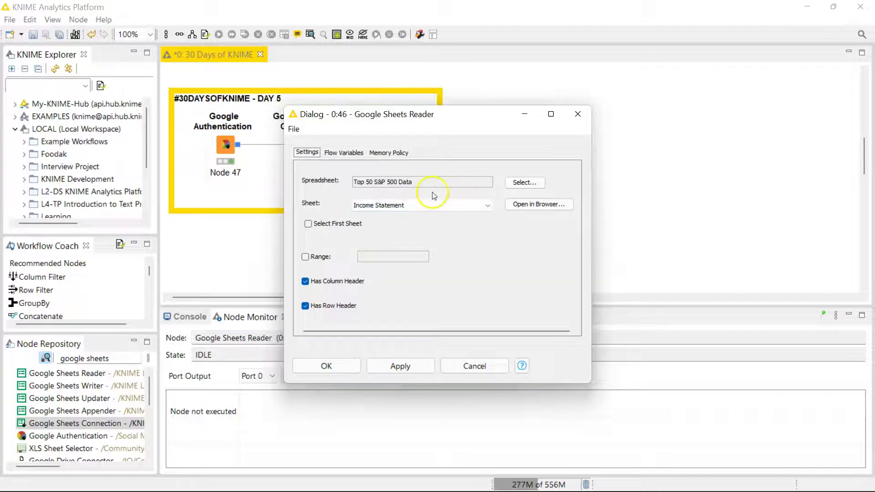
# - Keep Income Statement as the sheet and enable Select First Sheet
pyautogui.click(461, 204)
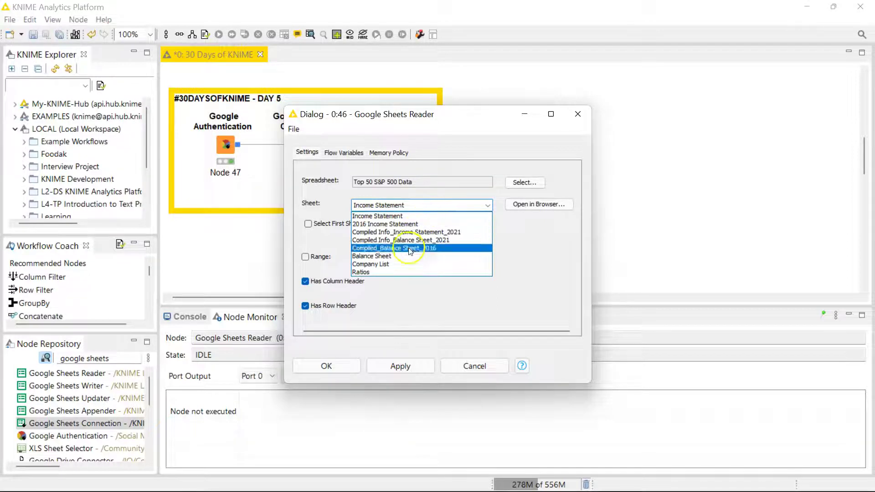
pyautogui.click(413, 217)
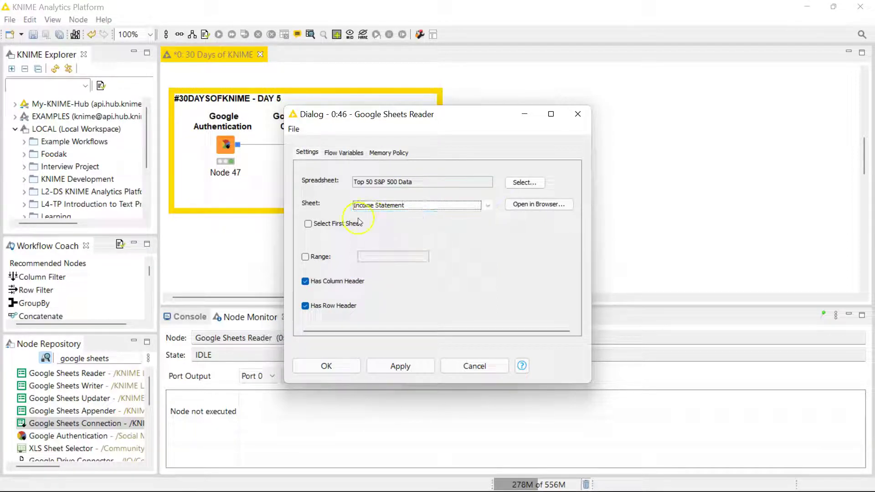
pyautogui.click(321, 225)
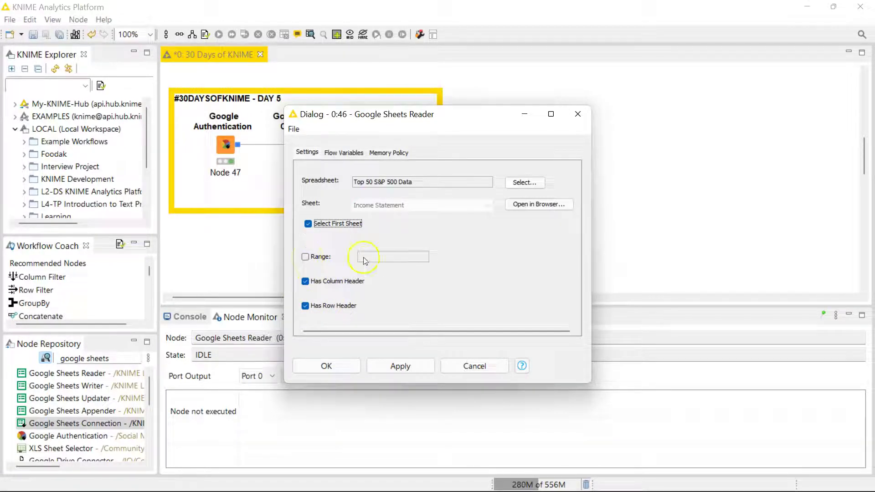
# - Confirm and execute the Google Sheets Reader, enlarging the output table area
pyautogui.click(344, 366)
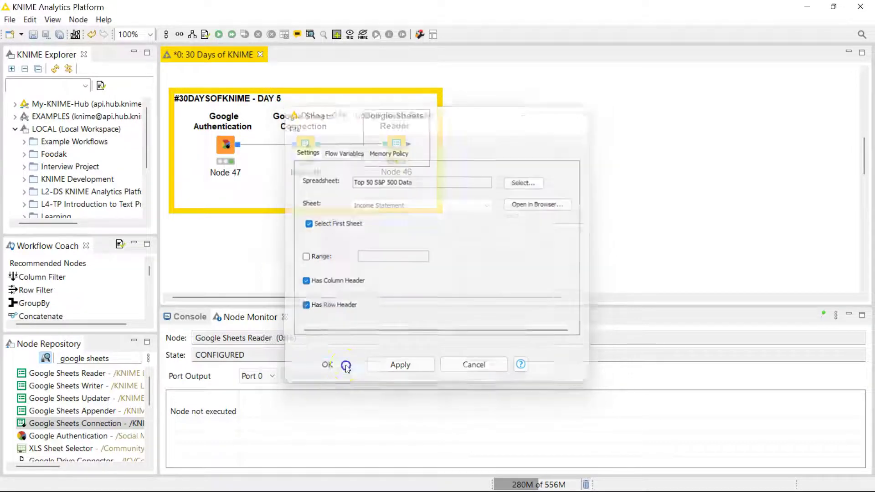
pyautogui.click(217, 36)
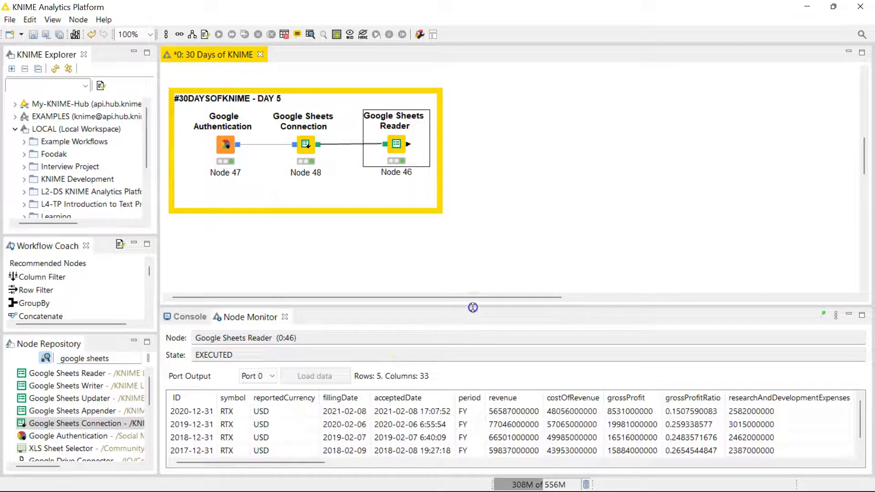
pyautogui.moveTo(473, 307); pyautogui.dragTo(465, 201)
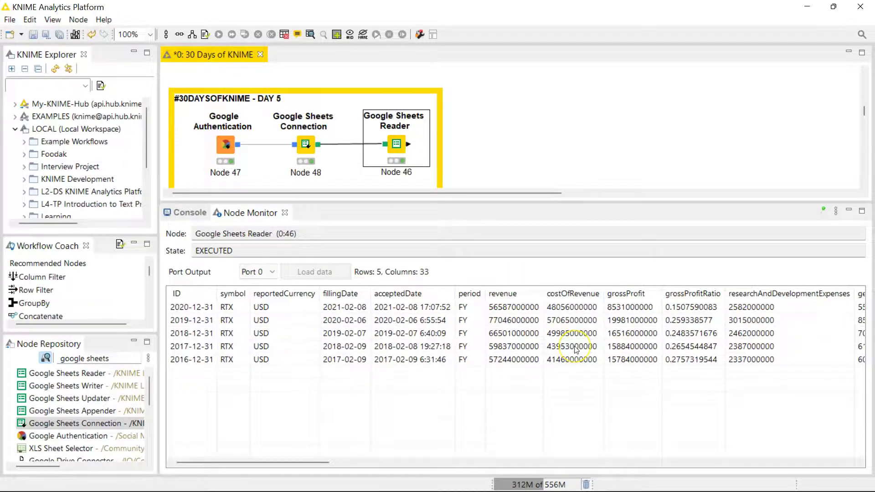
# - Scroll through the 5-row, 33-column RTX income statement output
pyautogui.hscroll(10, 577, 350)
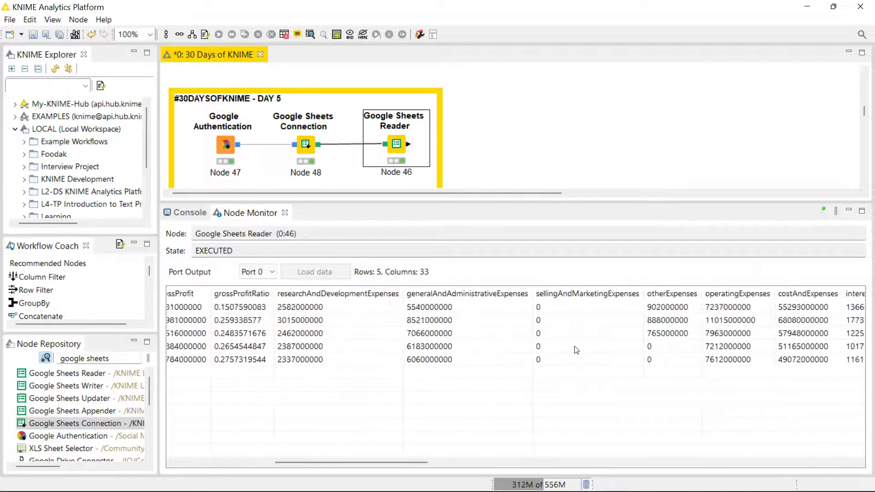
pyautogui.hscroll(10, 576, 350)
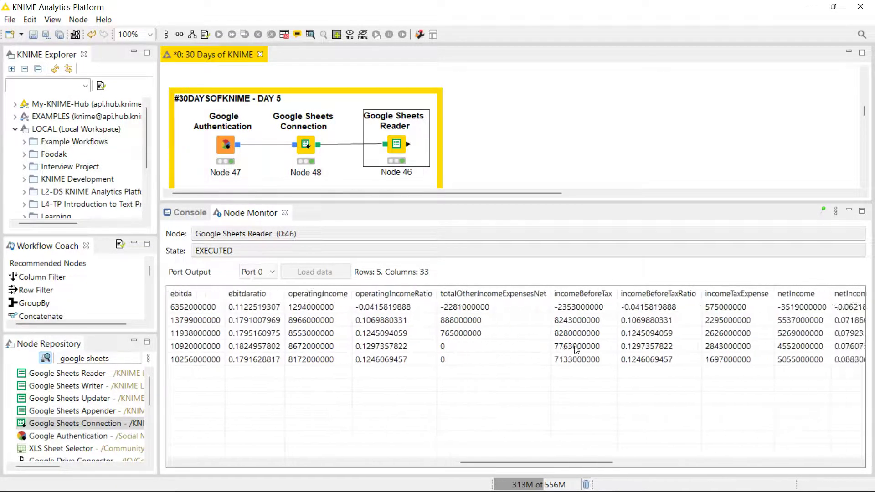
pyautogui.hscroll(5, 576, 350)
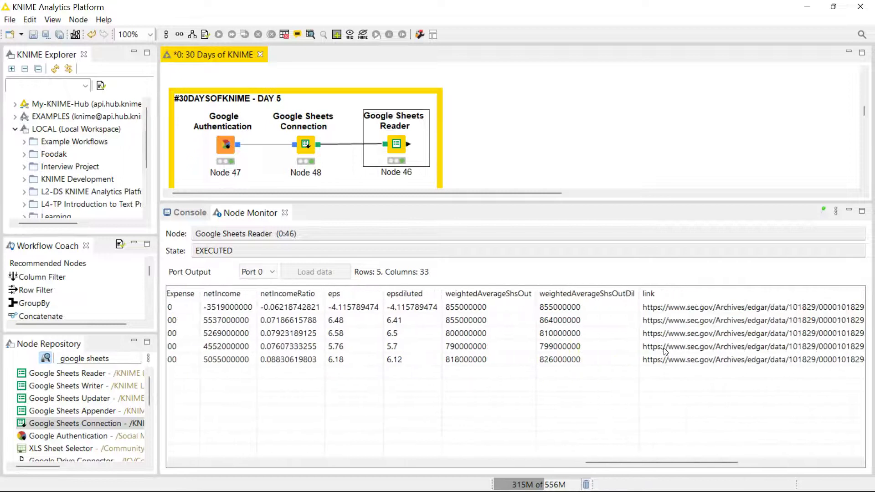
pyautogui.hscroll(3, 665, 351)
pyautogui.hscroll(-10, 665, 350)
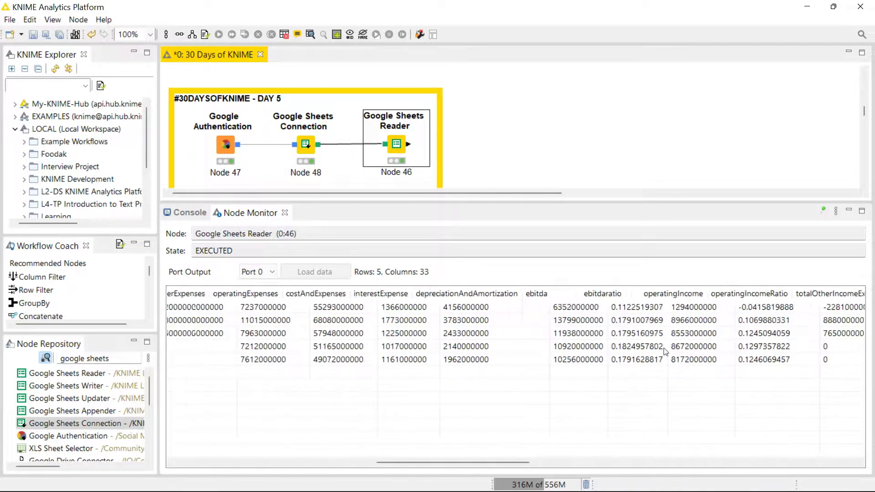
pyautogui.hscroll(-10, 665, 351)
pyautogui.click(700, 266)
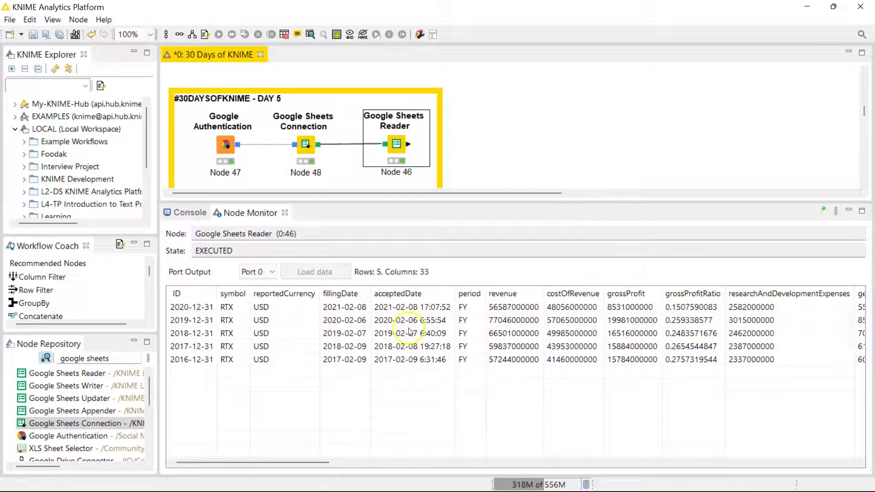
# - Switch the reader to the Compiled_Balance Sheet_2016 sheet, loading 250 rows and 47 columns
pyautogui.press('F6')
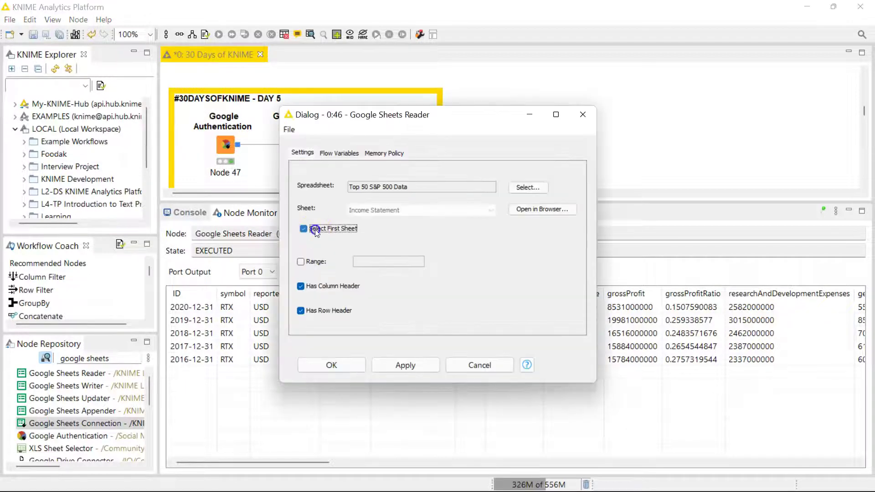
pyautogui.click(315, 228)
pyautogui.click(490, 210)
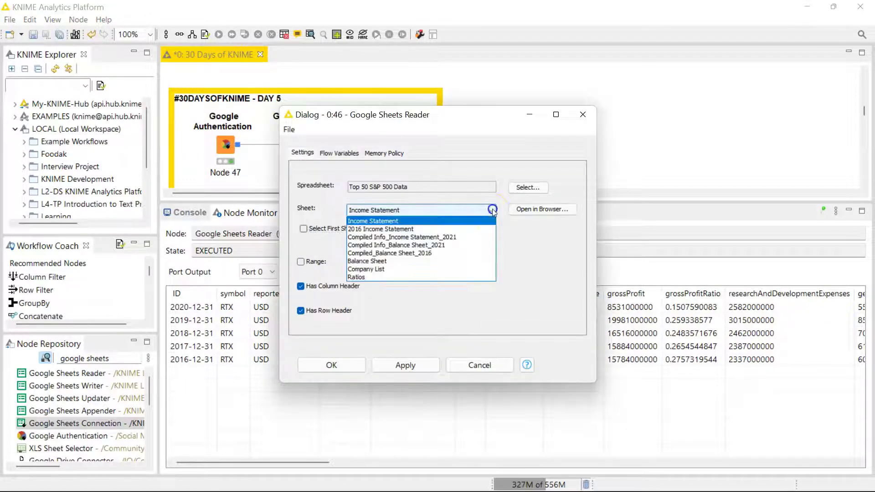
pyautogui.click(417, 253)
pyautogui.click(331, 364)
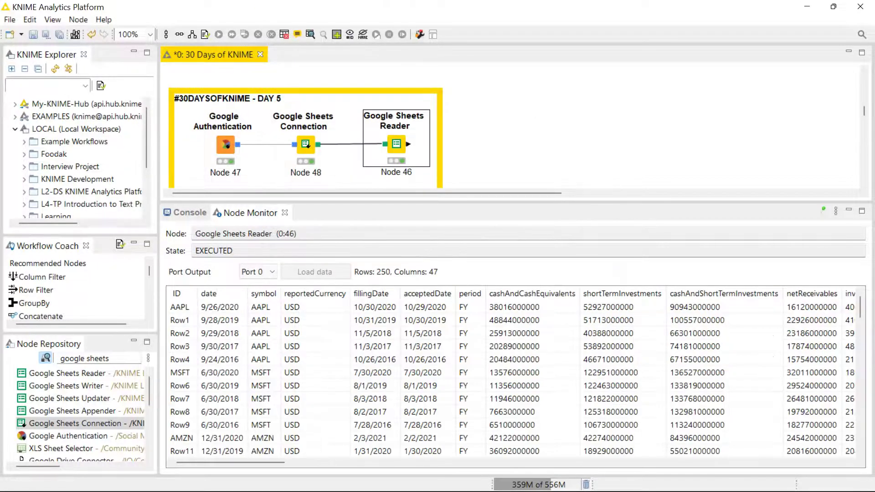
pyautogui.click(405, 162)
pyautogui.rightClick(394, 149)
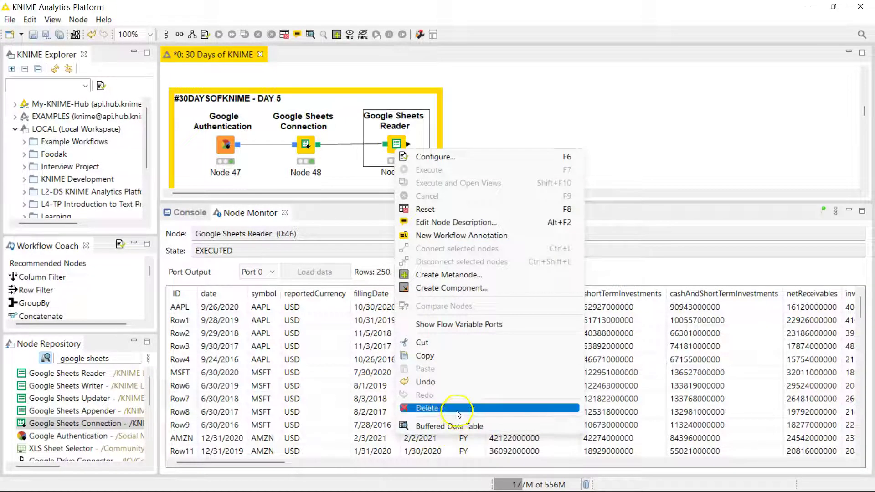
pyautogui.click(464, 426)
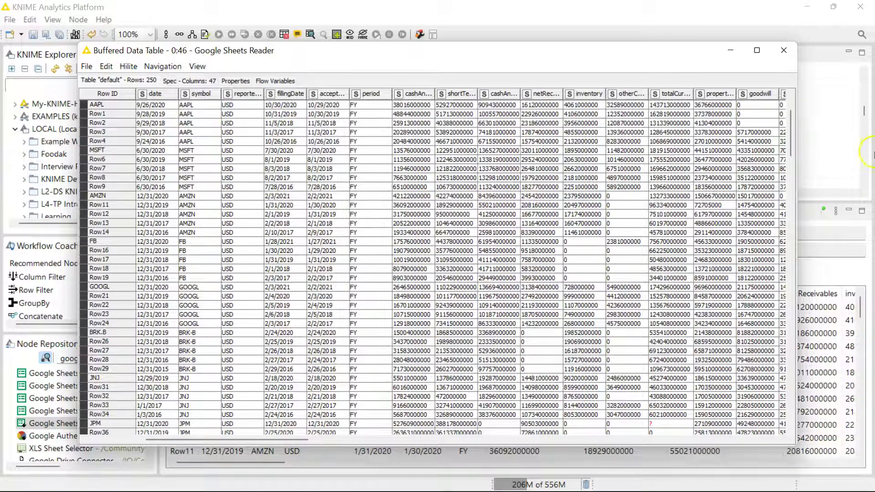
pyautogui.hscroll(3, 674, 147)
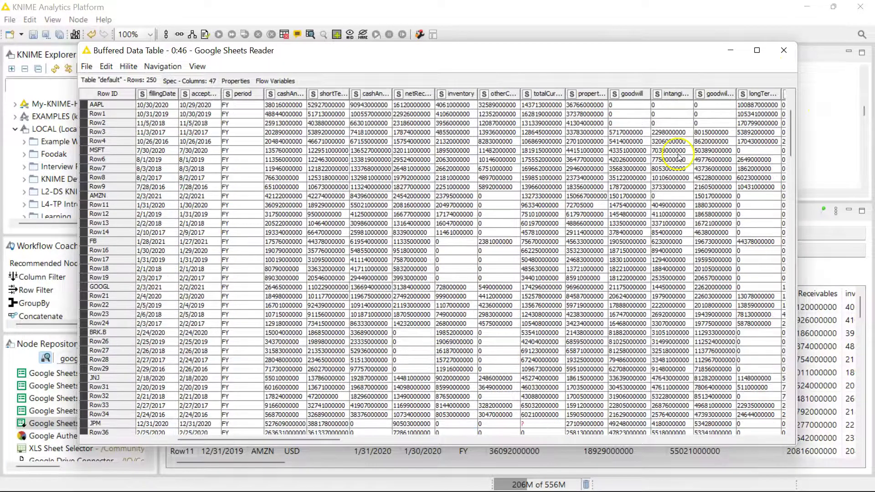
pyautogui.click(783, 51)
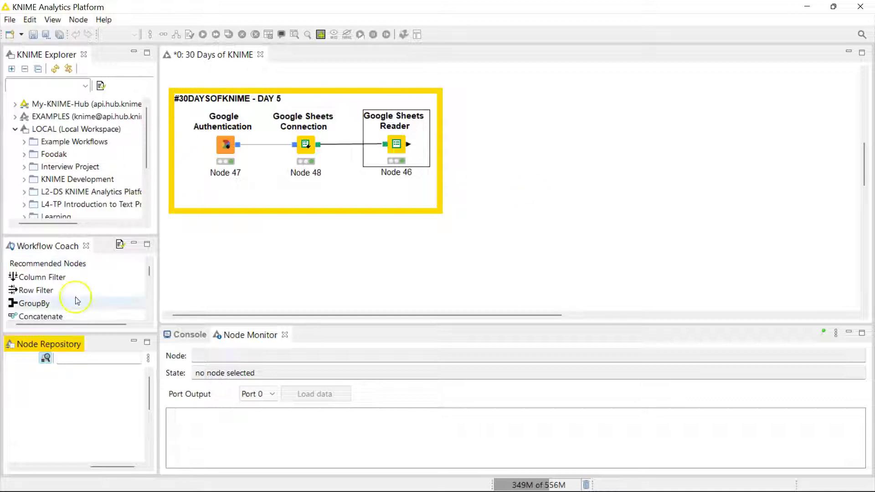
# - Filter the KNIME extension installer on 'google', then enlarge the workflow canvas above the output table
pyautogui.click(75, 359)
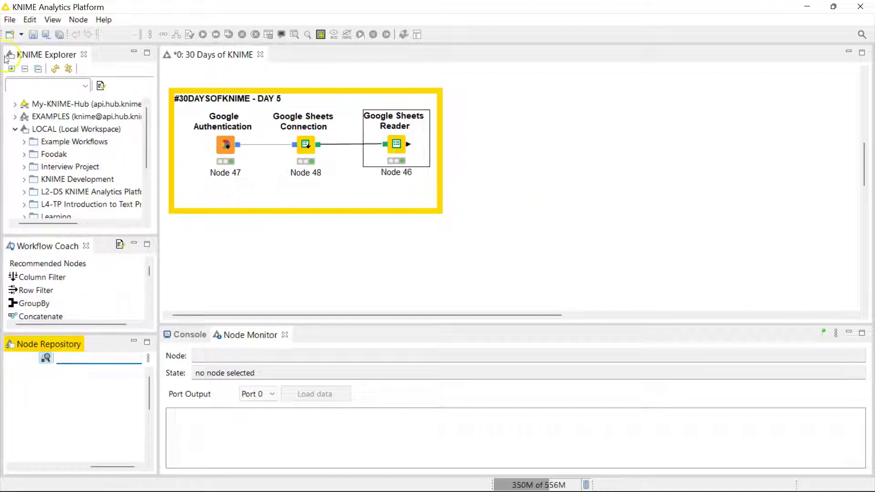
pyautogui.click(9, 19)
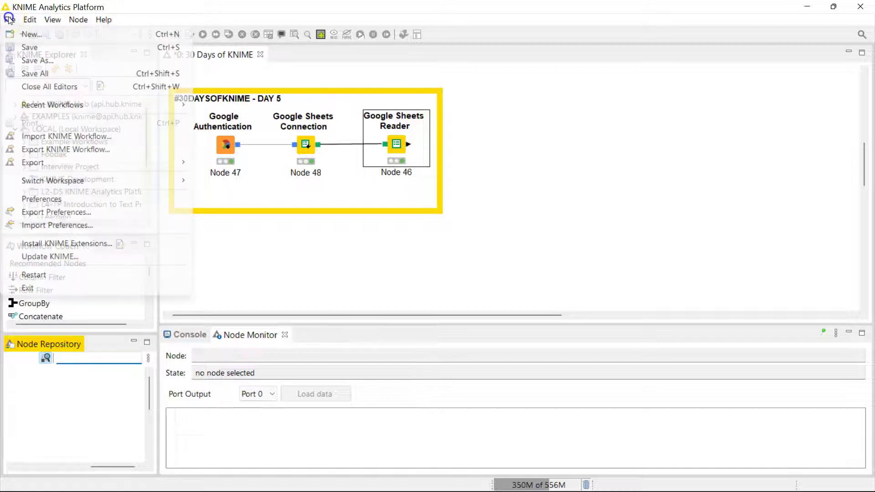
pyautogui.click(92, 244)
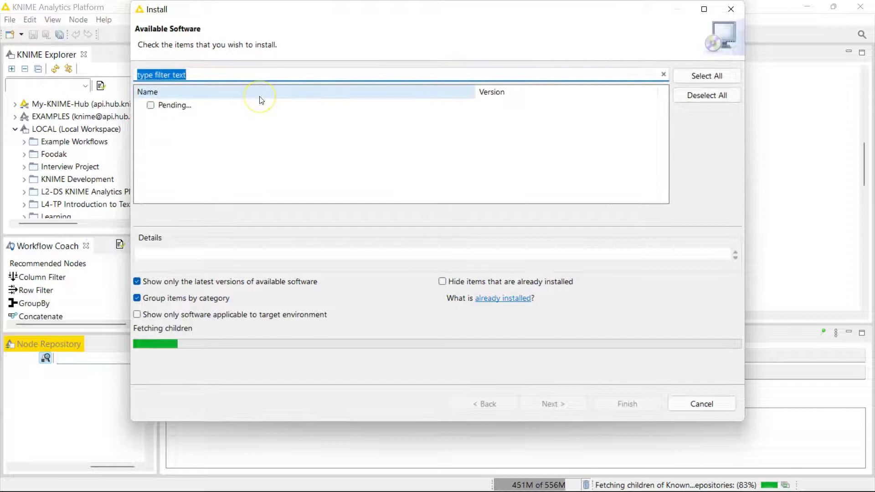
pyautogui.write('google sheets')
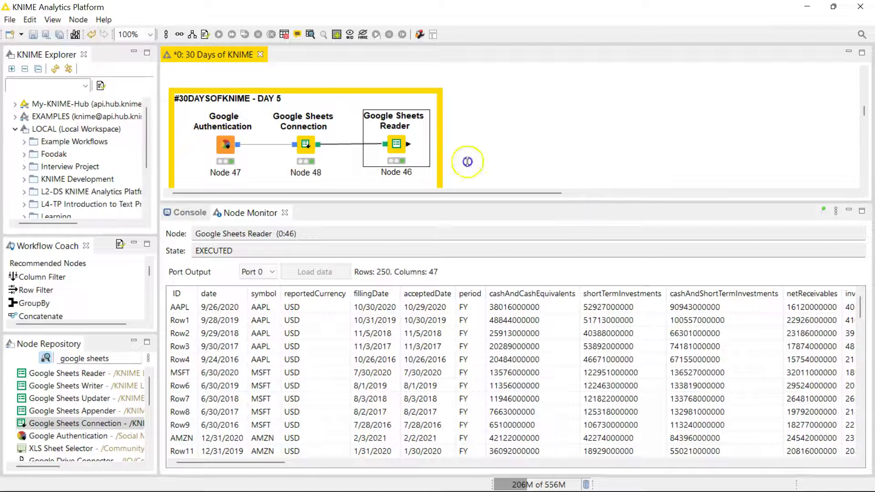
pyautogui.moveTo(571, 199); pyautogui.dragTo(567, 325)
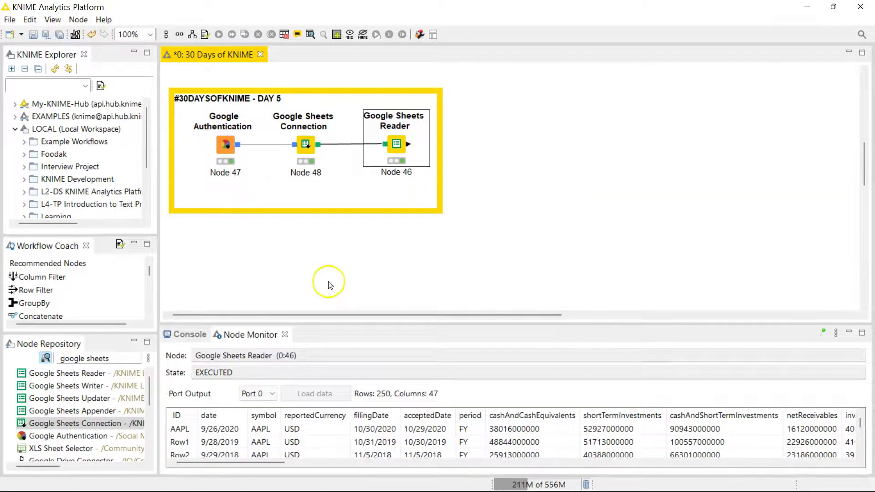